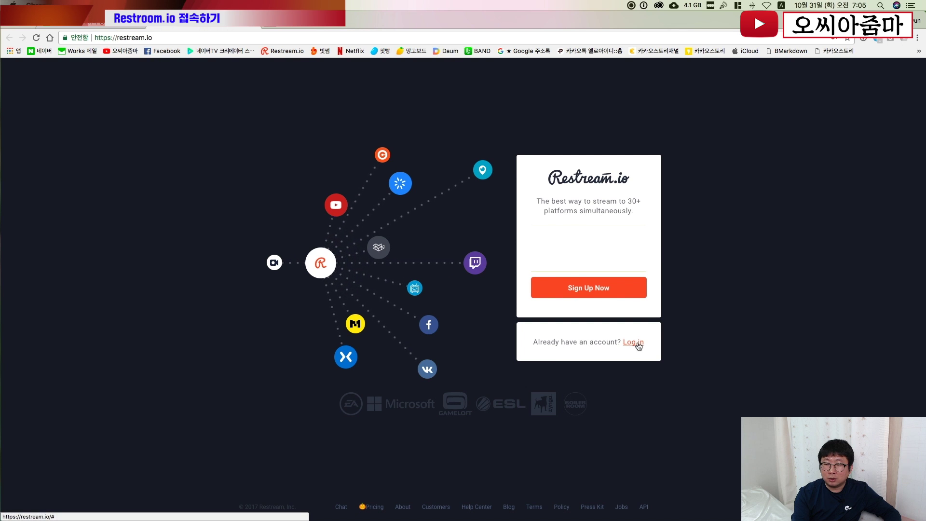
Log in to the existing Restream account.
{"action": "left_click", "coordinate": [633, 342]}
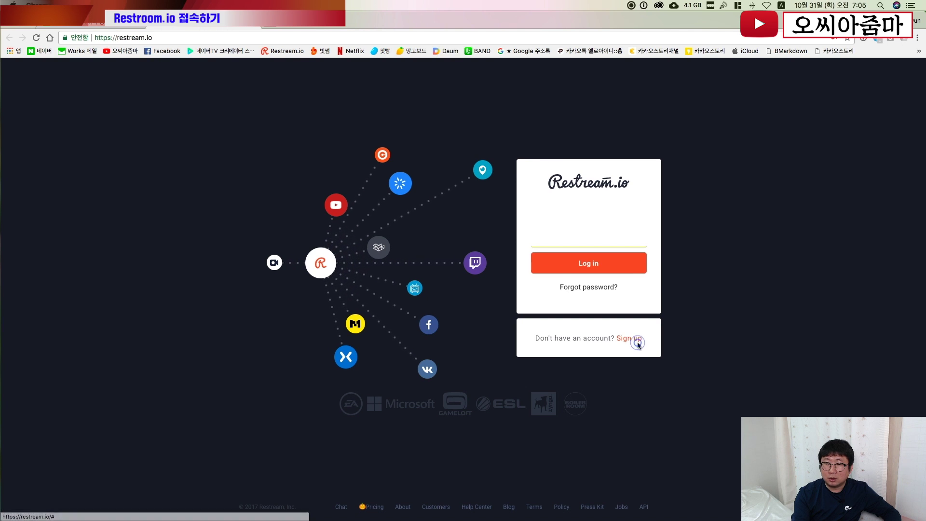
{"action": "left_click", "coordinate": [584, 273]}
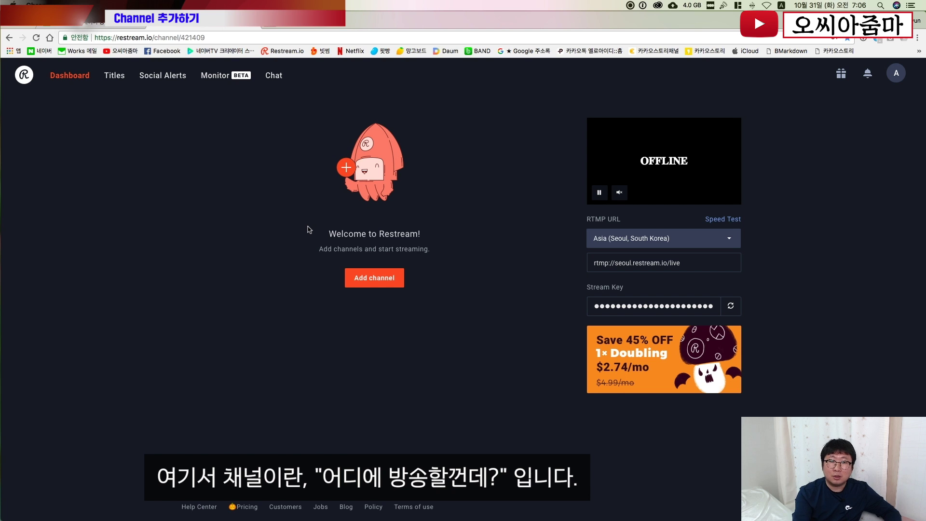
Add a YouTube Stream Now channel by connecting the YouTube account and allowing restream.io access to it.
{"action": "left_click", "coordinate": [363, 279]}
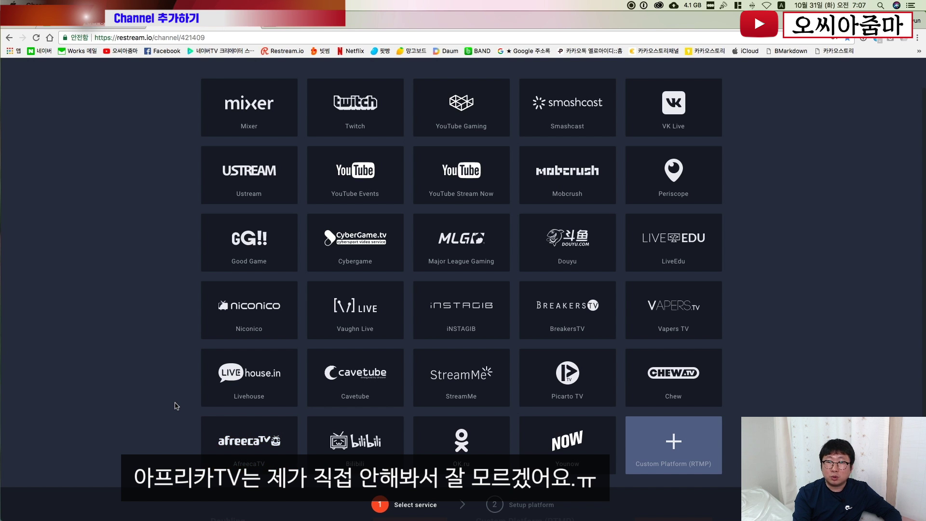
{"action": "left_click", "coordinate": [468, 192]}
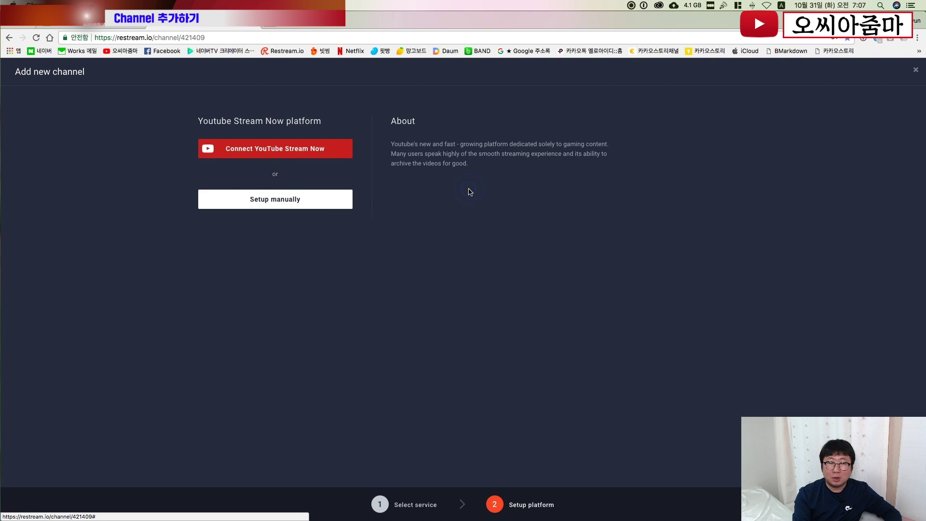
{"action": "left_click", "coordinate": [277, 154]}
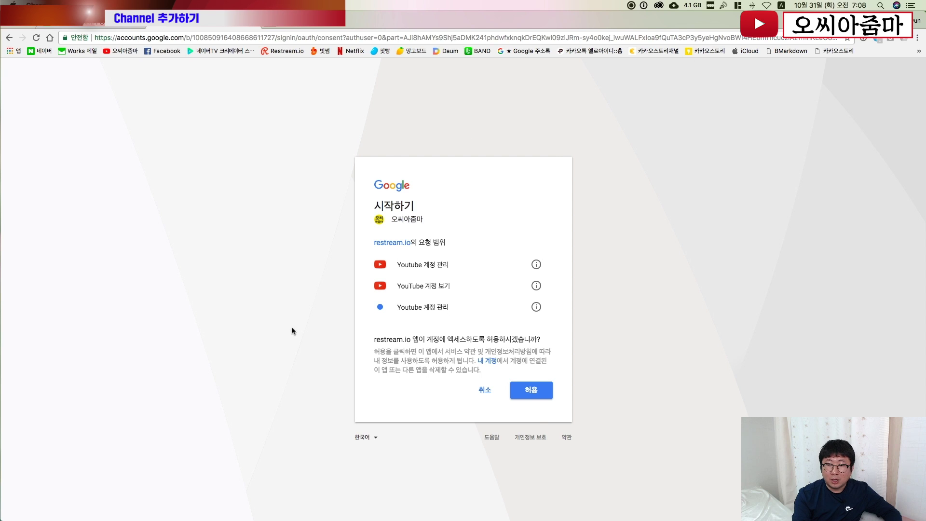
{"action": "left_click", "coordinate": [538, 392]}
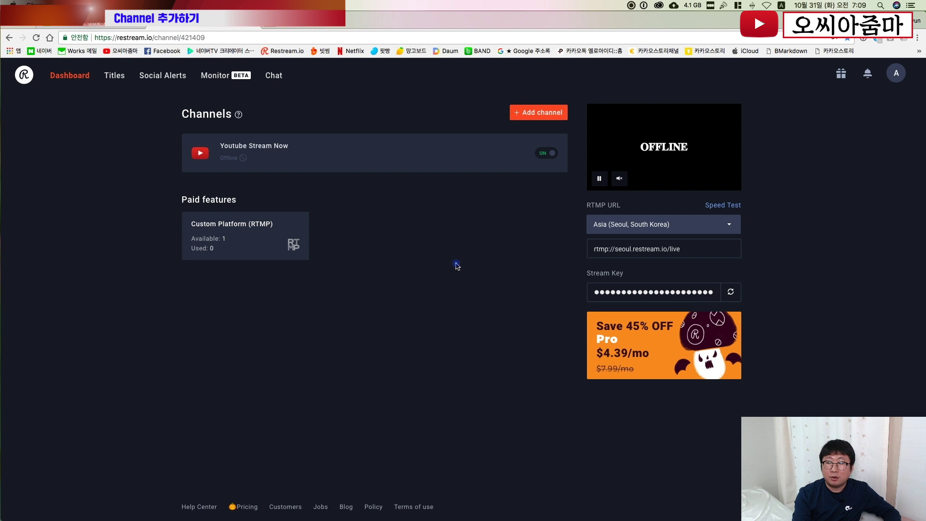
Examine the paid Custom Platform (RTMP) feature and its upgrade pricing, and return to the dashboard's paid features.
{"action": "left_click", "coordinate": [540, 111]}
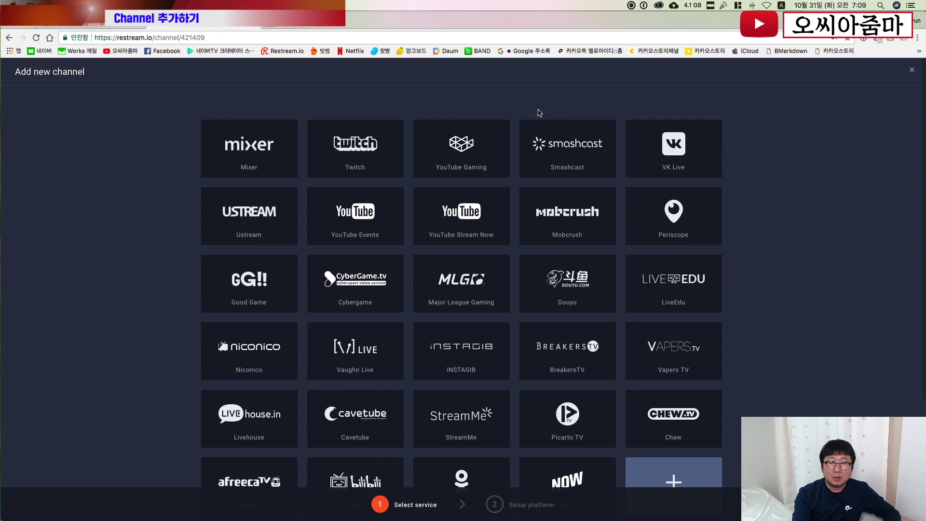
{"action": "scroll", "coordinate": [489, 264], "scroll_direction": "down", "scroll_amount": 1}
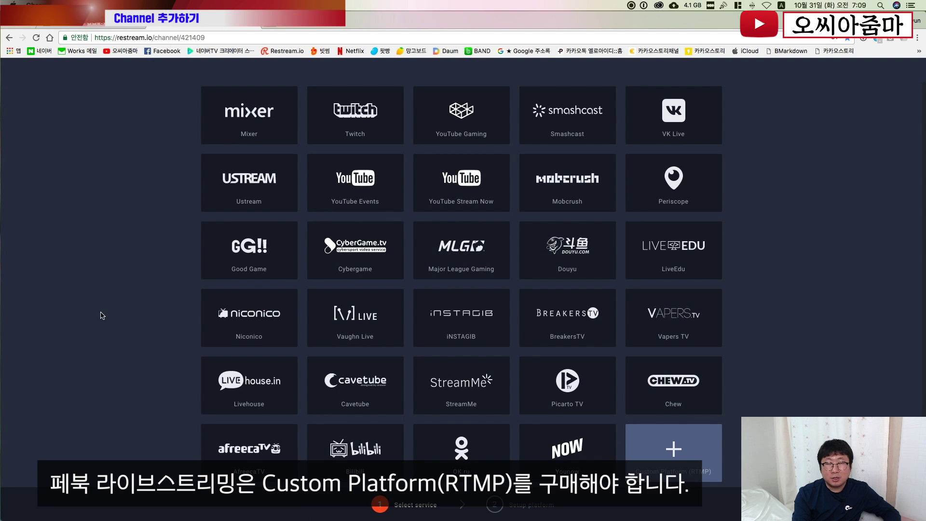
{"action": "scroll", "coordinate": [101, 314], "scroll_direction": "down", "scroll_amount": 1}
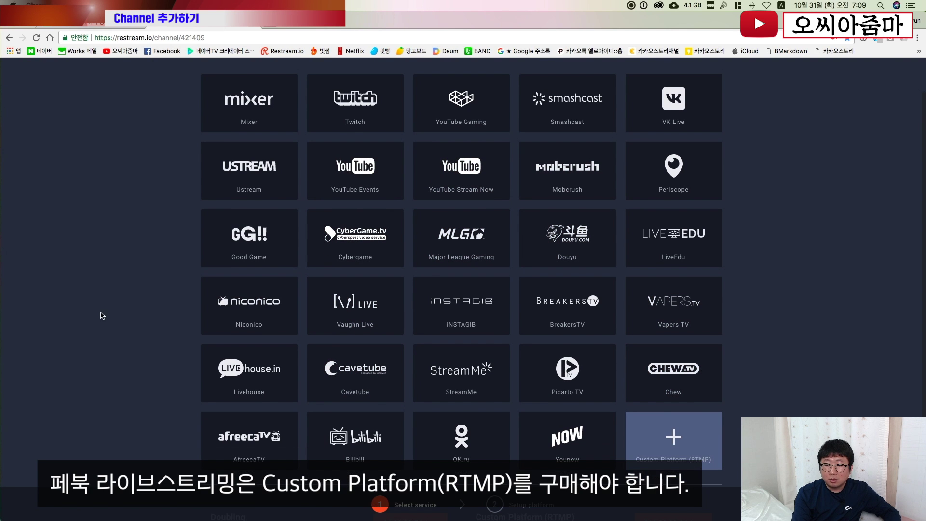
{"action": "left_click", "coordinate": [704, 466]}
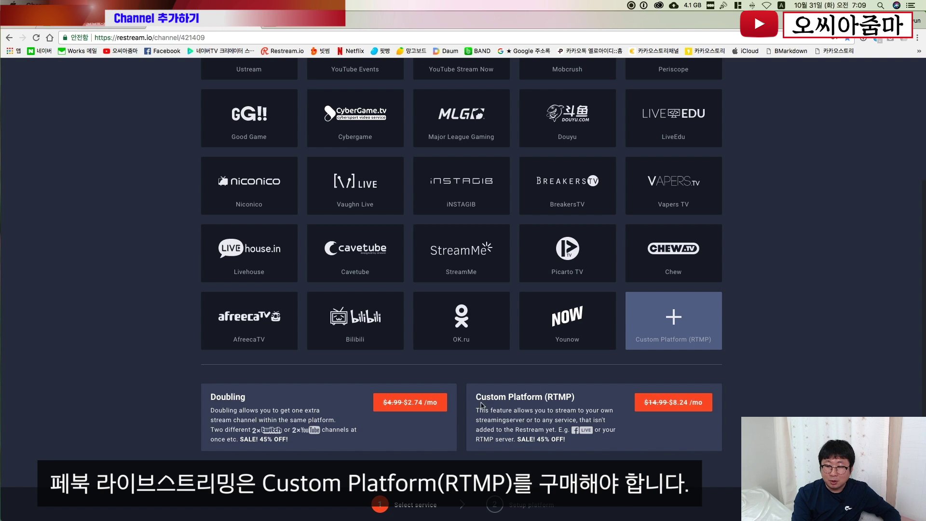
{"action": "left_click_drag", "start_coordinate": [476, 397], "coordinate": [582, 399]}
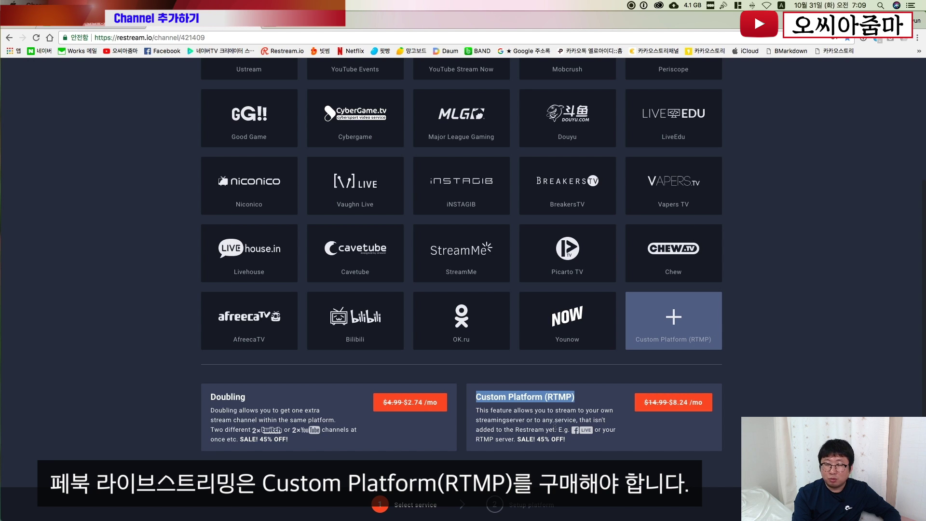
{"action": "left_click", "coordinate": [673, 402]}
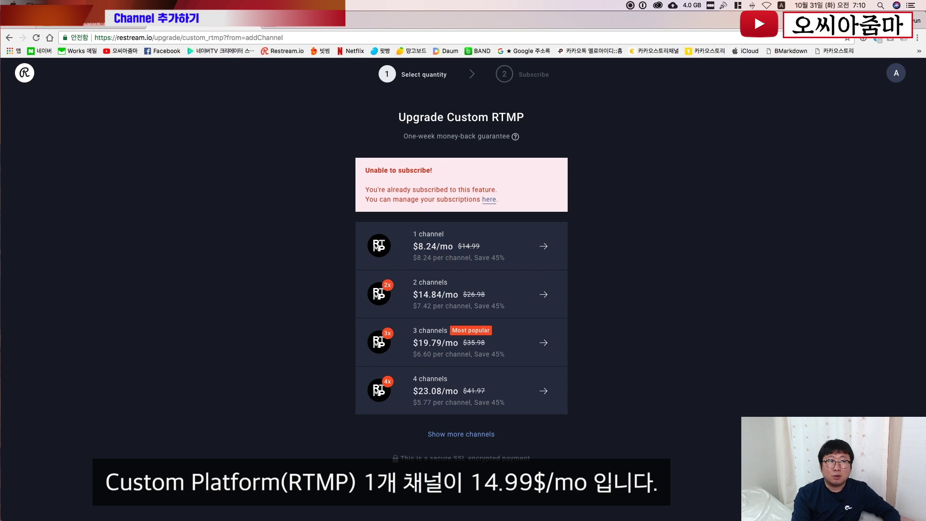
{"action": "left_click", "coordinate": [9, 38]}
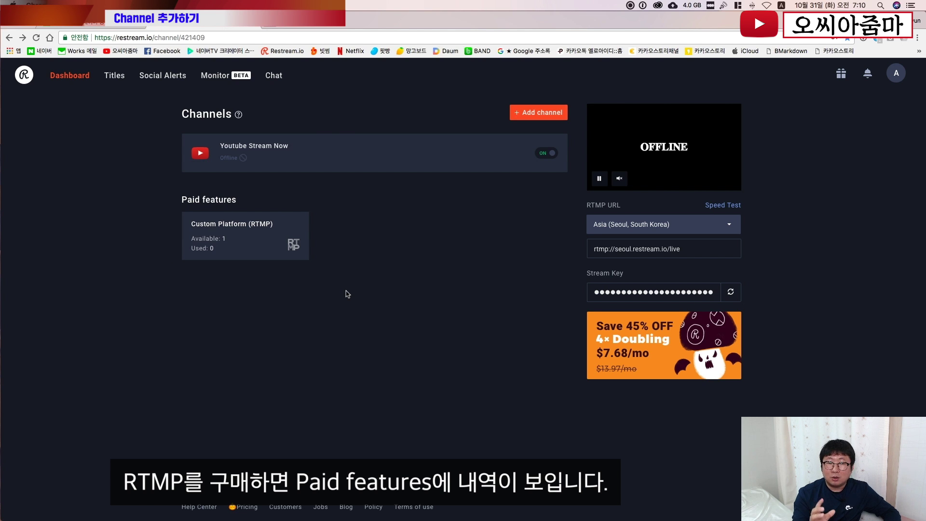
{"action": "left_click", "coordinate": [264, 237]}
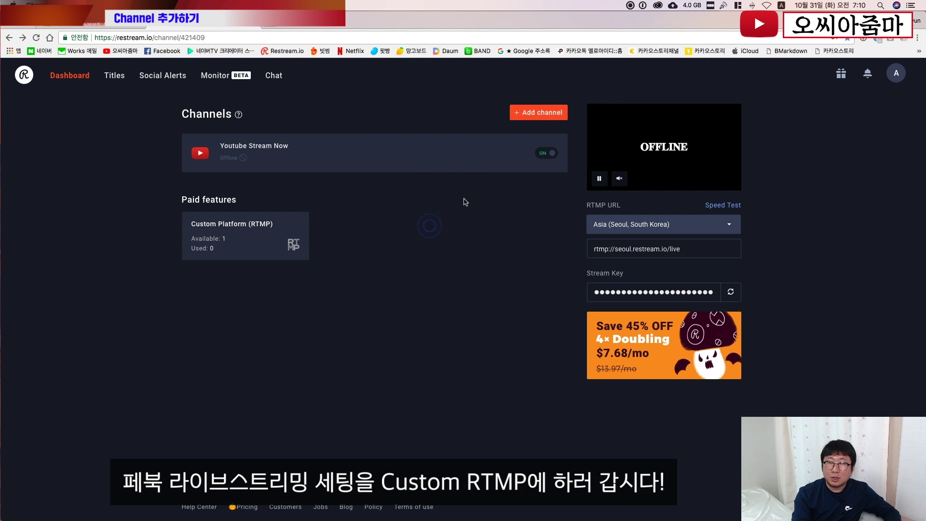
Start adding a new channel with Custom Platform (RTMP) as the service.
{"action": "left_click", "coordinate": [516, 116]}
{"action": "scroll", "coordinate": [567, 337], "scroll_direction": "down", "scroll_amount": 3}
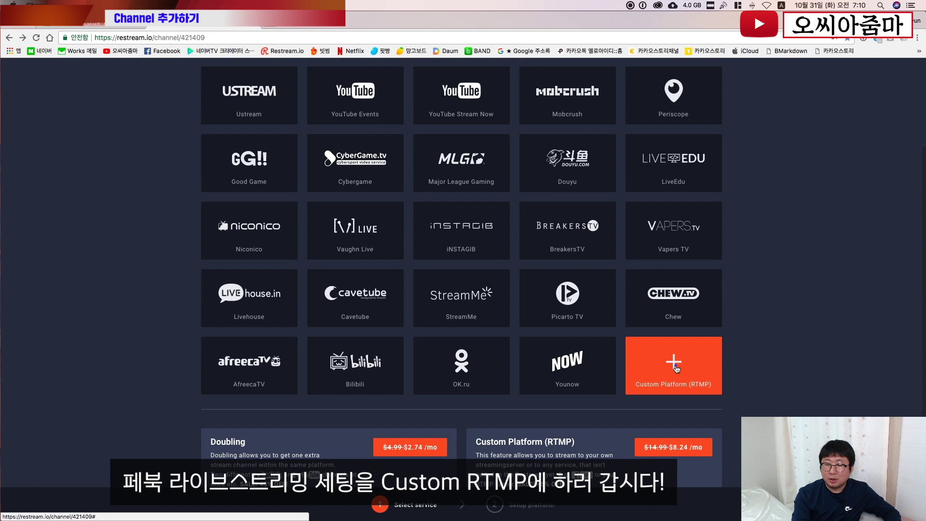
{"action": "left_click", "coordinate": [674, 366]}
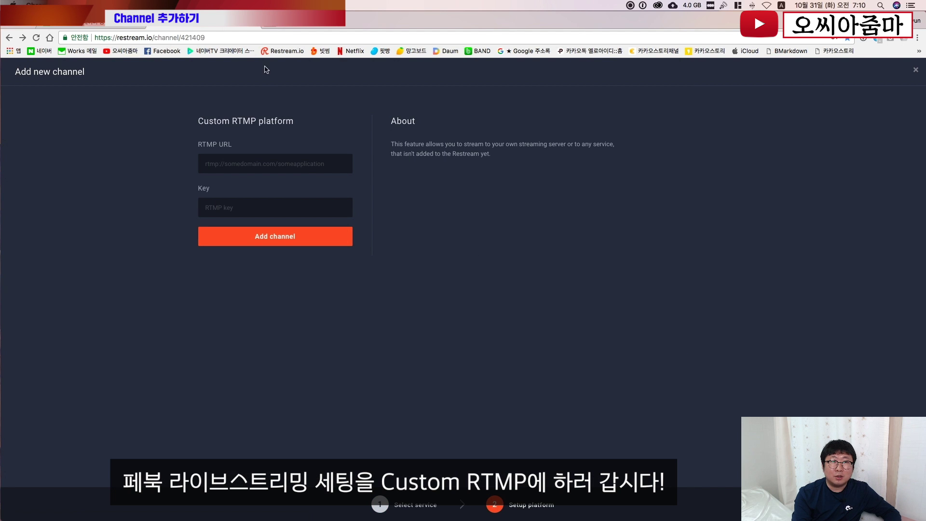
Switch to the Facebook page and start a live broadcast setup from the publishing tools' video library.
{"action": "left_click", "coordinate": [267, 26]}
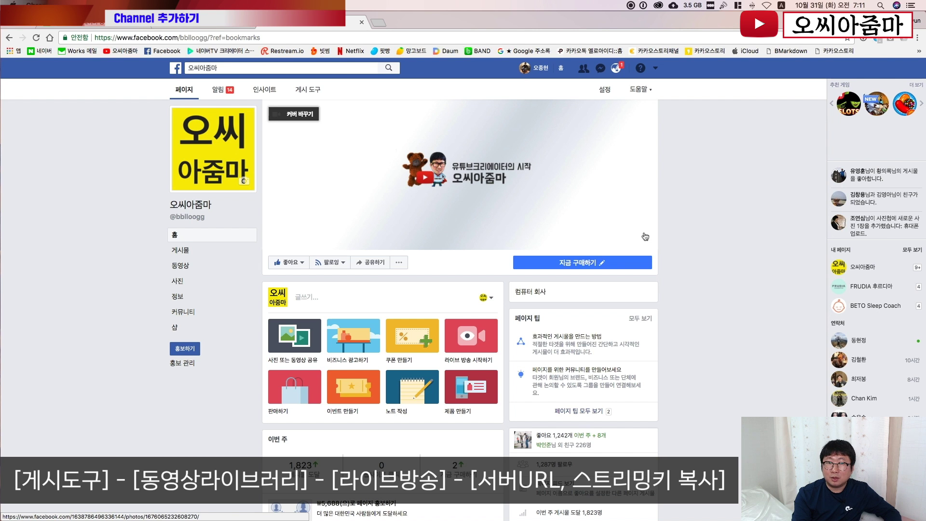
{"action": "left_click", "coordinate": [302, 90]}
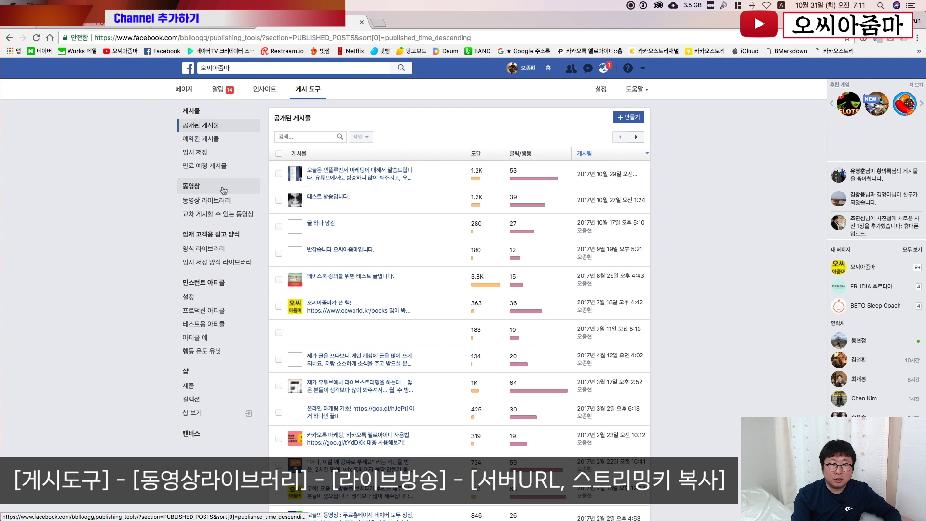
{"action": "left_click", "coordinate": [179, 200]}
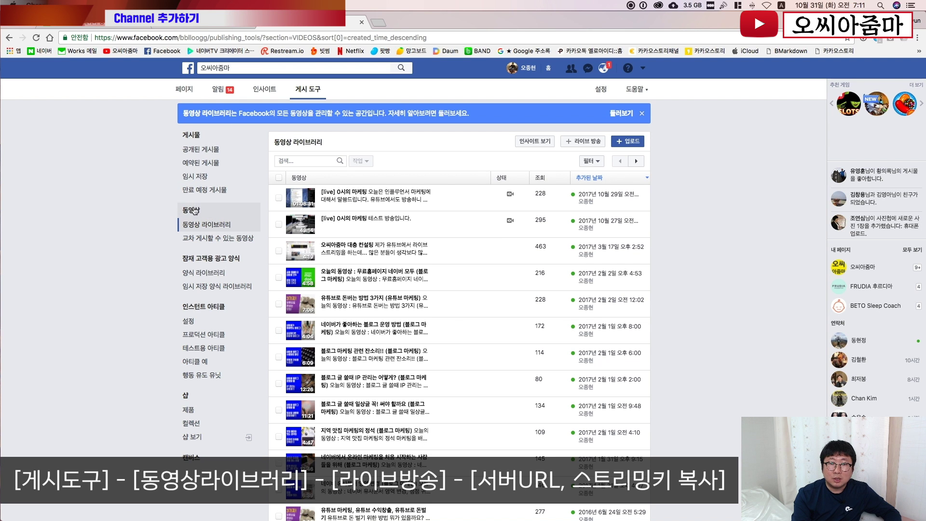
{"action": "left_click", "coordinate": [577, 143]}
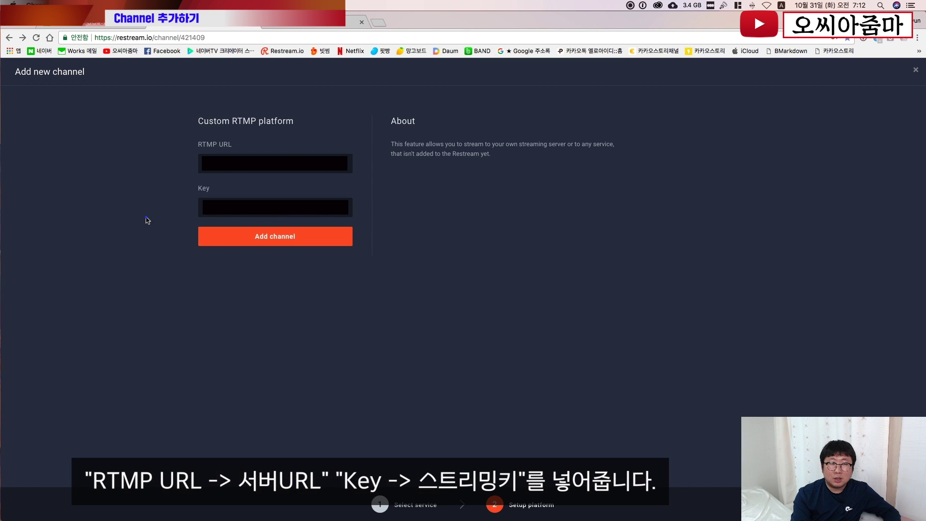
Add the Custom RTMP channel using the Facebook server URL as the RTMP URL and the stream key as the key.
{"action": "left_click", "coordinate": [147, 220]}
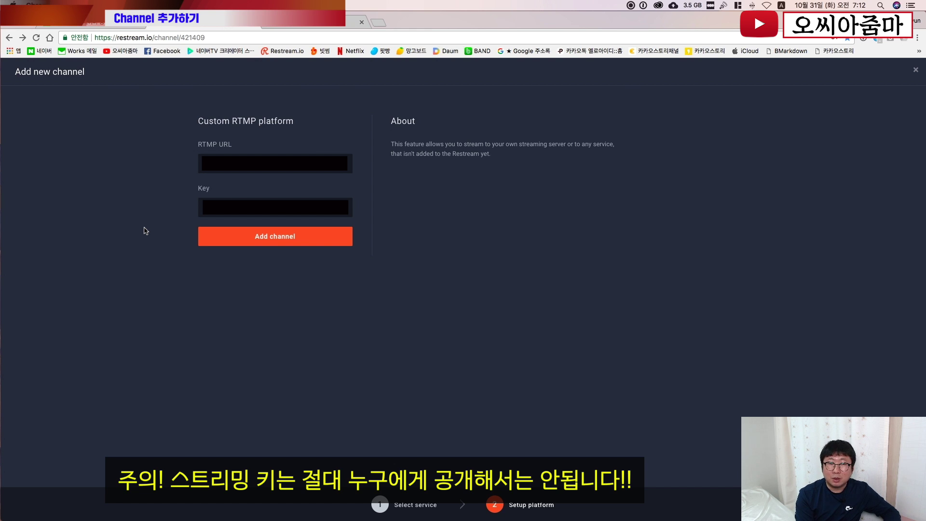
{"action": "left_click", "coordinate": [273, 239]}
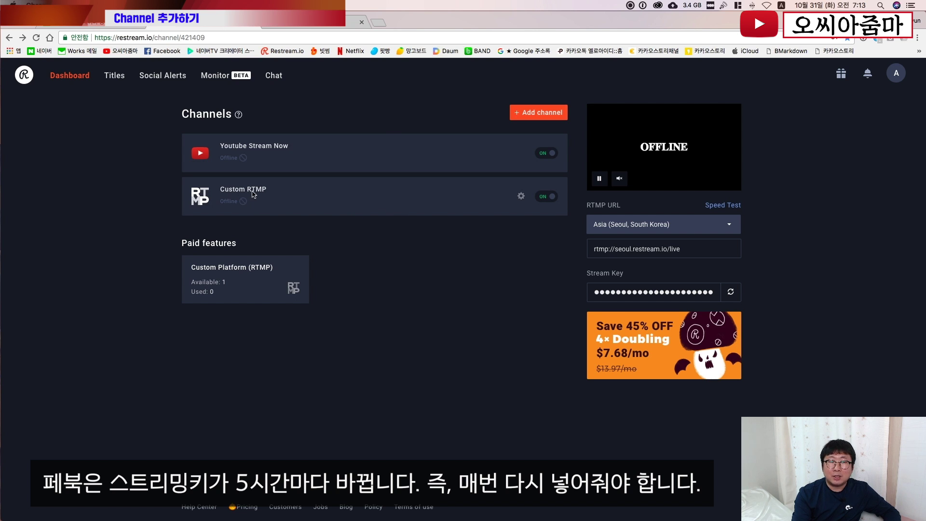
Review the Custom RTMP channel's settings, including the RTMP URL and stream key fields, and close them without changes.
{"action": "left_click", "coordinate": [521, 197]}
{"action": "left_click", "coordinate": [504, 231]}
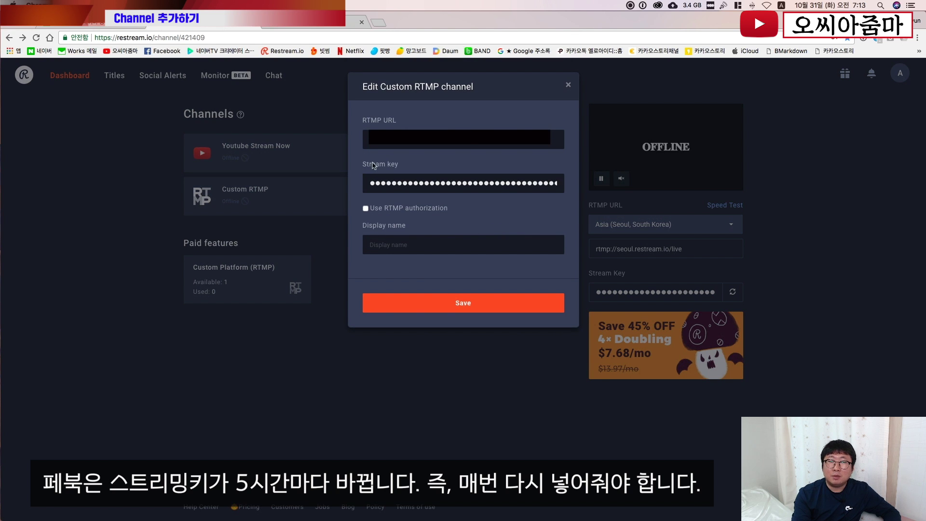
{"action": "left_click", "coordinate": [567, 87]}
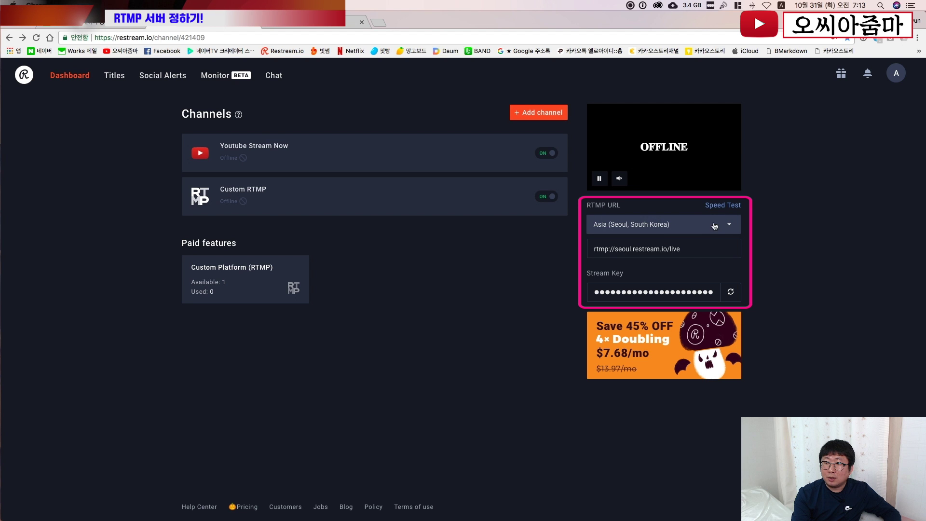
Run the upload speed test for the Asia (Seoul, South Korea) server and return to the dashboard.
{"action": "left_click", "coordinate": [722, 206]}
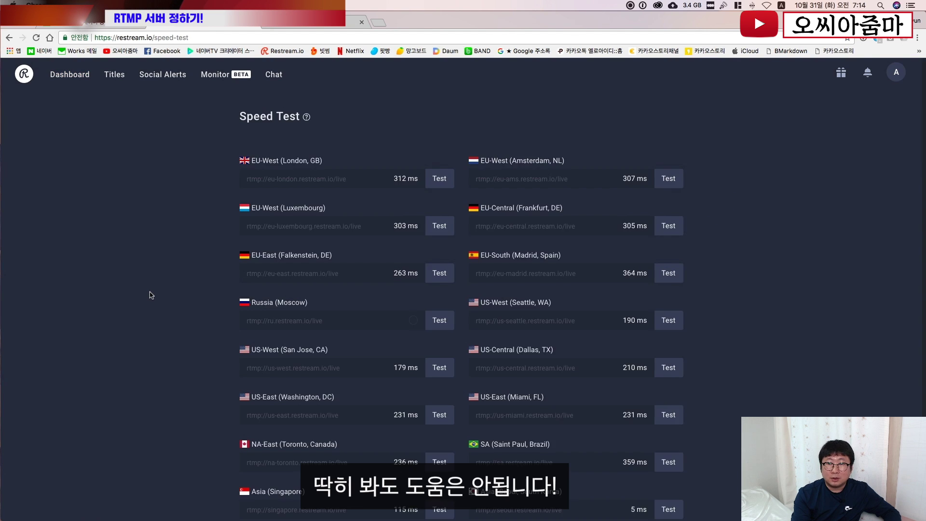
{"action": "scroll", "coordinate": [150, 295], "scroll_direction": "down", "scroll_amount": 3}
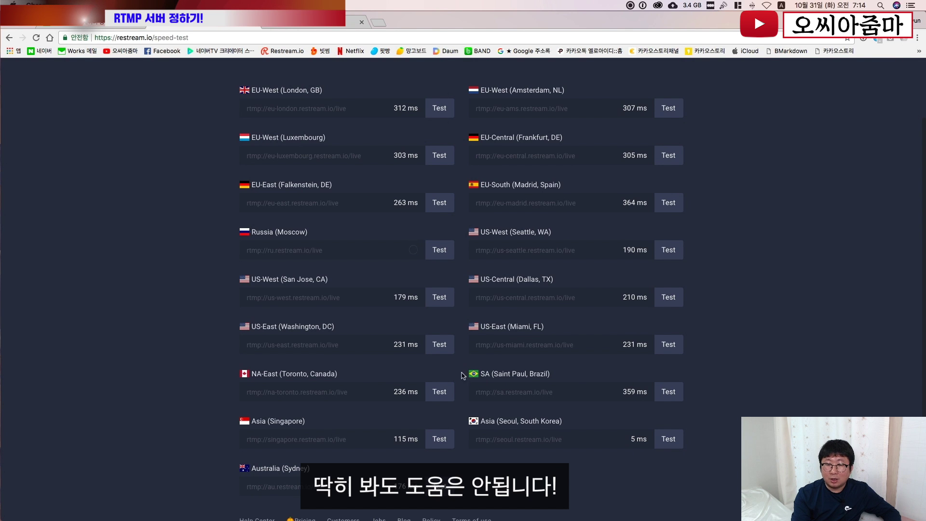
{"action": "left_click_drag", "start_coordinate": [629, 439], "coordinate": [647, 440]}
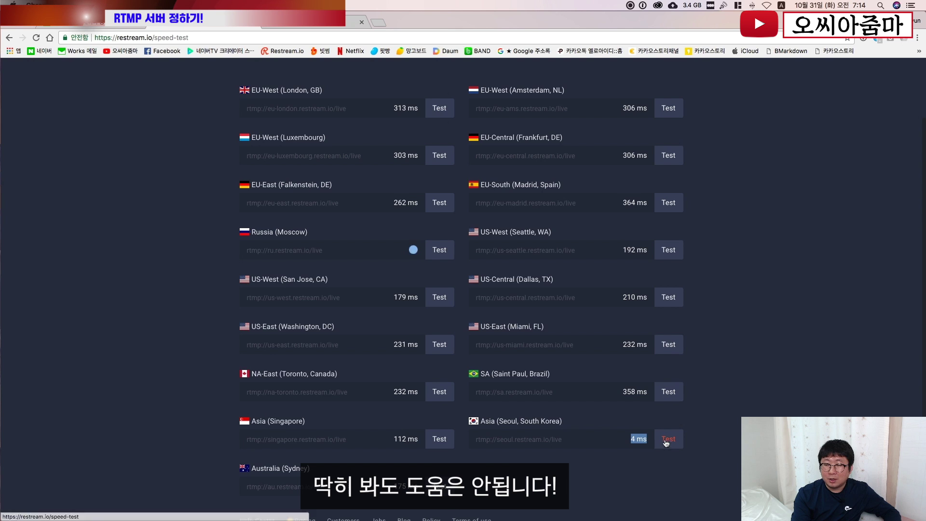
{"action": "left_click", "coordinate": [665, 440]}
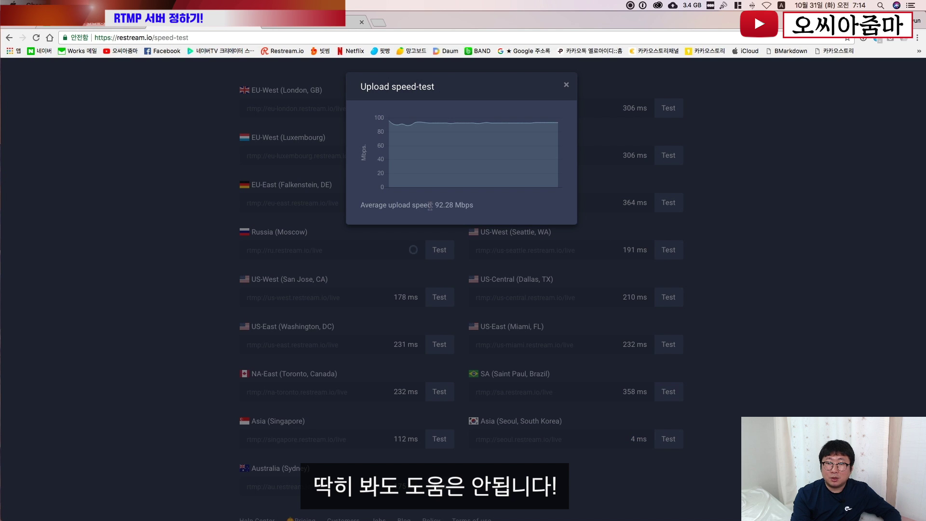
{"action": "left_click_drag", "start_coordinate": [431, 206], "coordinate": [479, 211]}
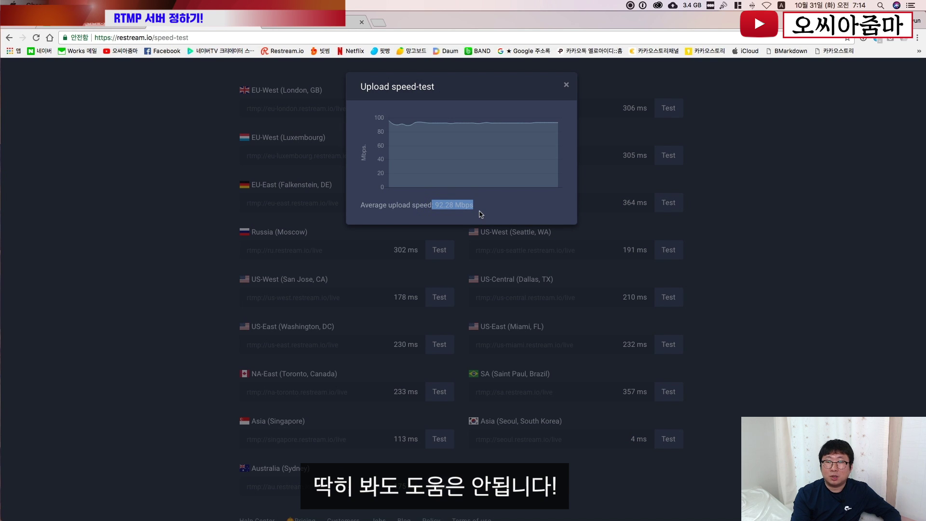
{"action": "left_click", "coordinate": [565, 87]}
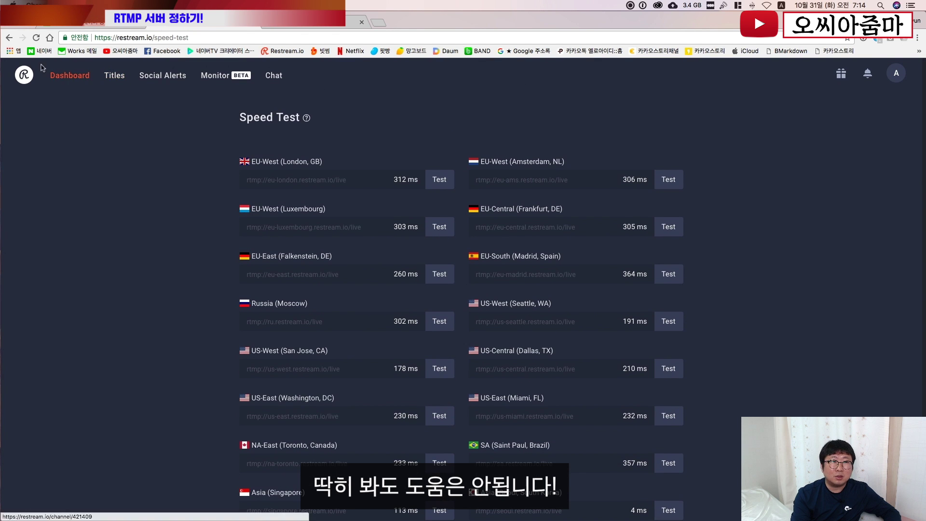
{"action": "left_click", "coordinate": [9, 38]}
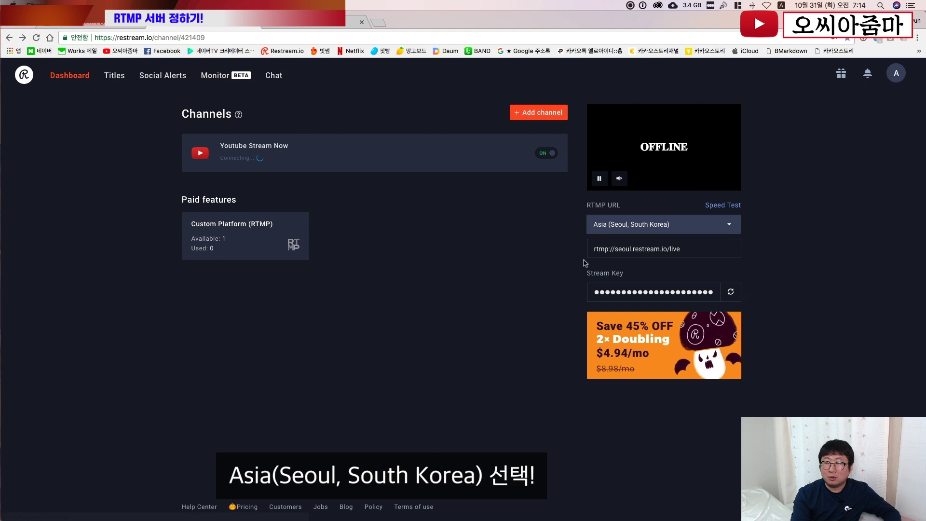
Set the RTMP URL server to Asia (Seoul, South Korea).
{"action": "left_click", "coordinate": [725, 230]}
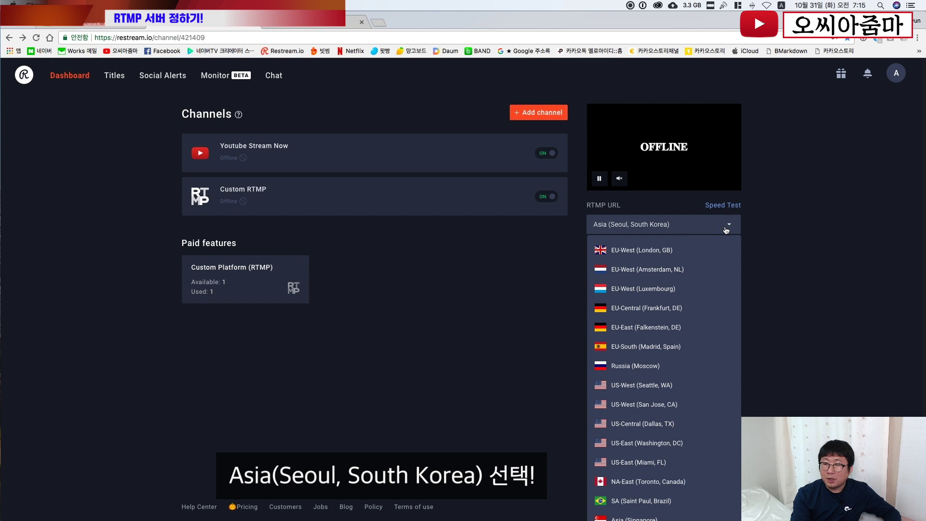
{"action": "scroll", "coordinate": [707, 295], "scroll_direction": "down", "scroll_amount": 2}
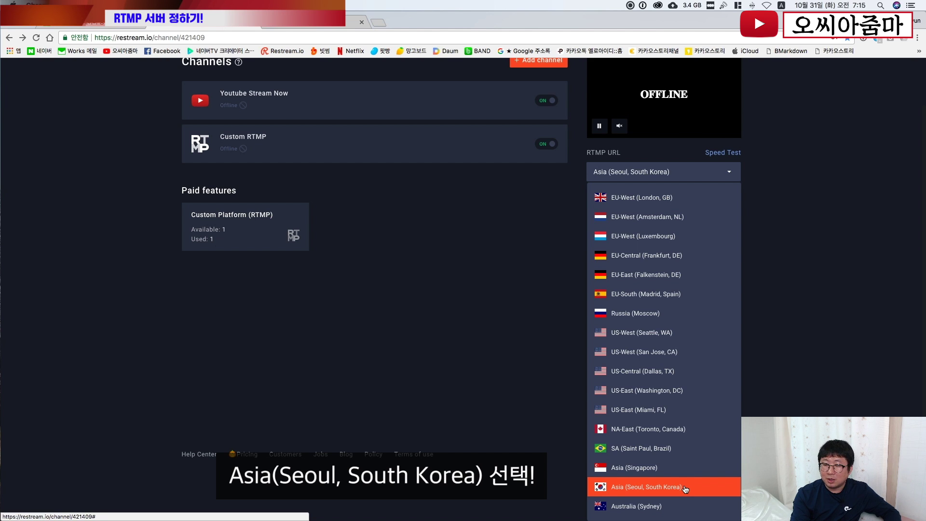
{"action": "left_click", "coordinate": [685, 489]}
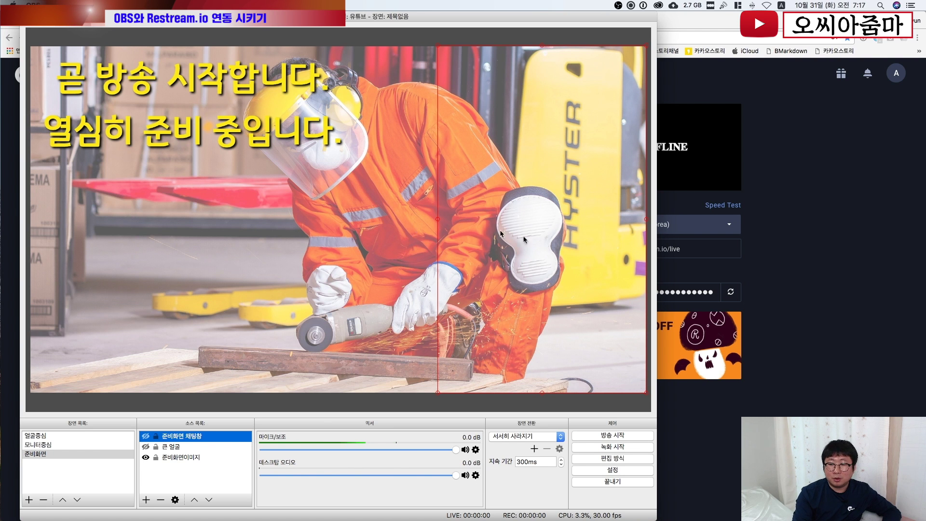
Set the OBS stream service to Restream.io and its server to Asia (Seoul, South Korea).
{"action": "left_click", "coordinate": [624, 470]}
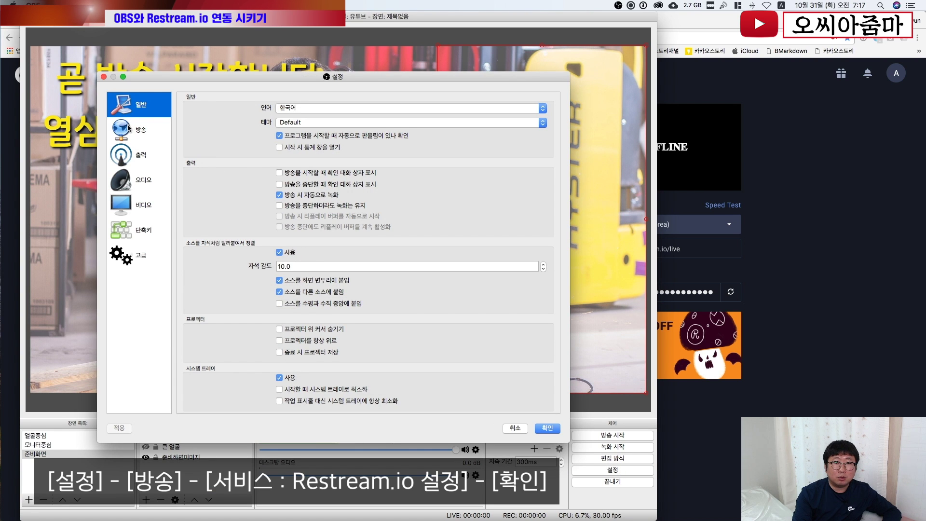
{"action": "left_click", "coordinate": [128, 128]}
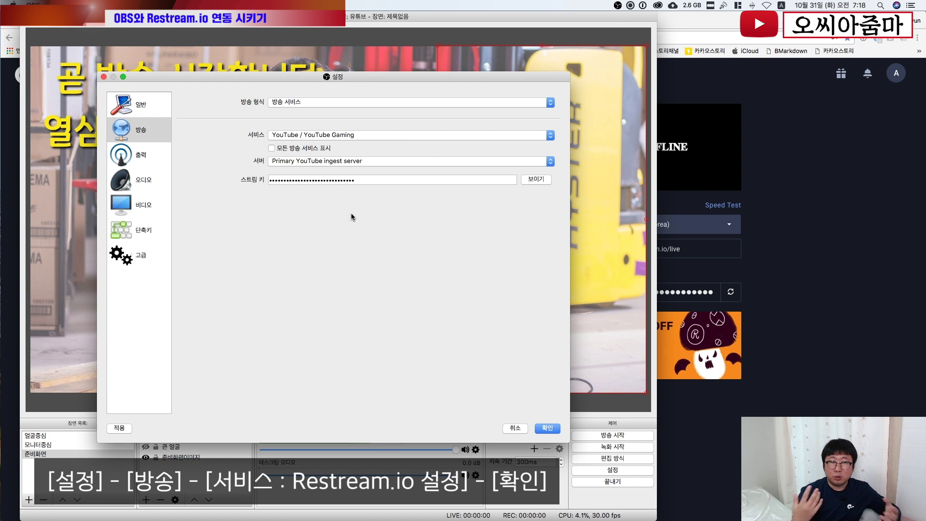
{"action": "left_click", "coordinate": [389, 135]}
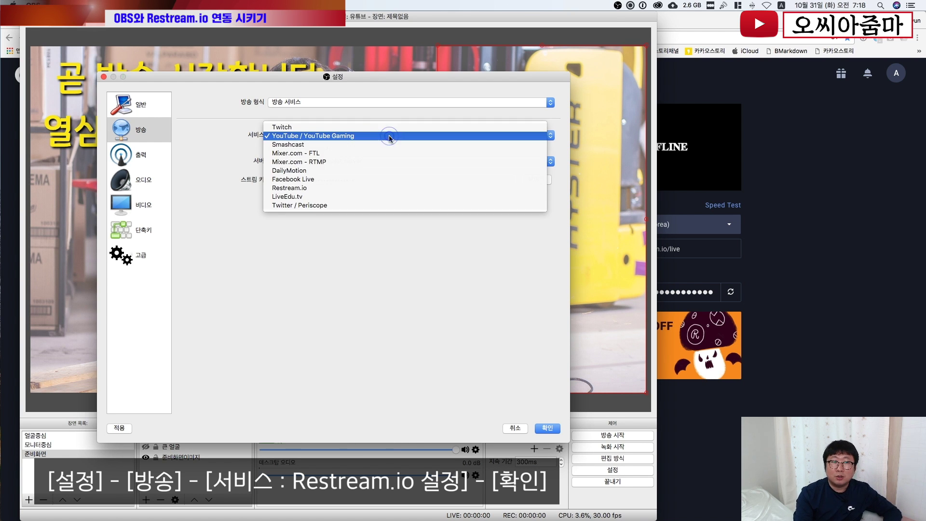
{"action": "left_click", "coordinate": [385, 188]}
{"action": "left_click", "coordinate": [368, 162]}
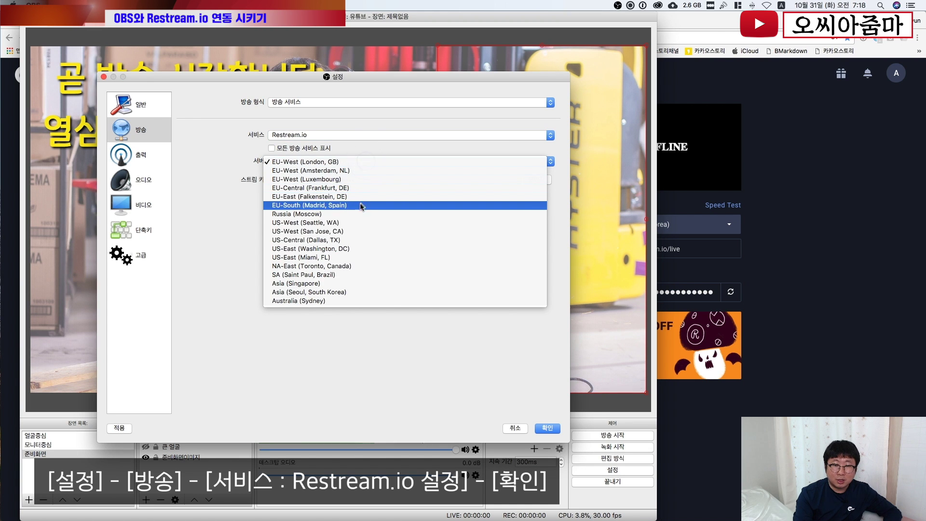
{"action": "left_click", "coordinate": [355, 293]}
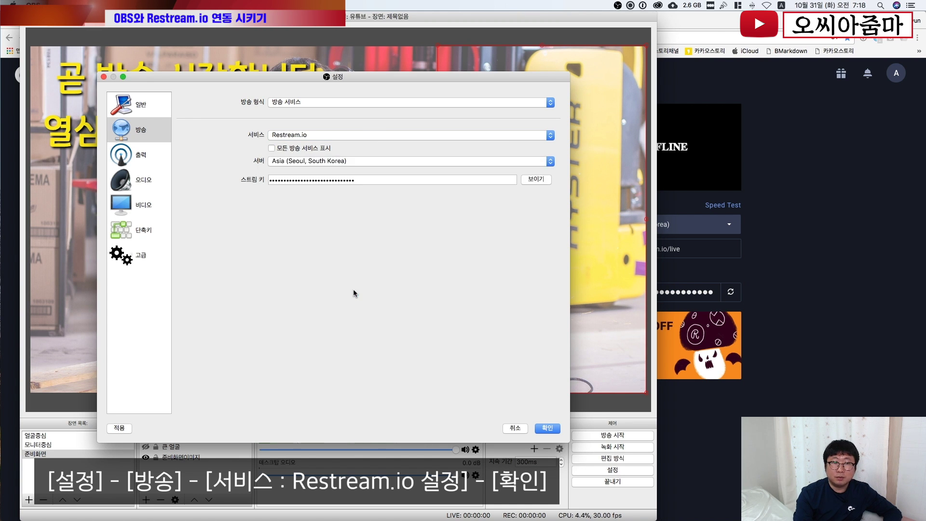
Copy the stream key from the Restream dashboard, replace the OBS stream key with it and save the settings.
{"action": "left_click", "coordinate": [791, 262]}
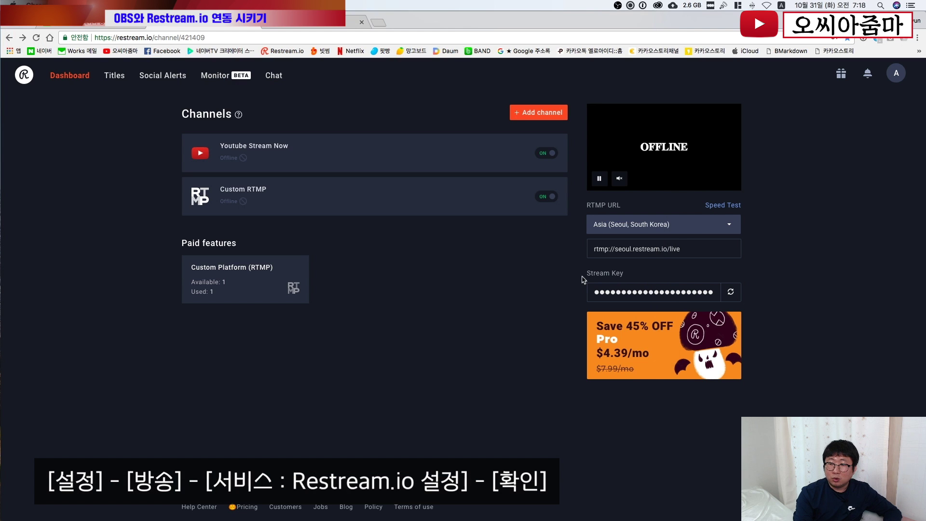
{"action": "left_click", "coordinate": [622, 289]}
{"action": "key", "text": "super+c"}
{"action": "key", "text": "super+Tab"}
{"action": "left_click", "coordinate": [361, 180]}
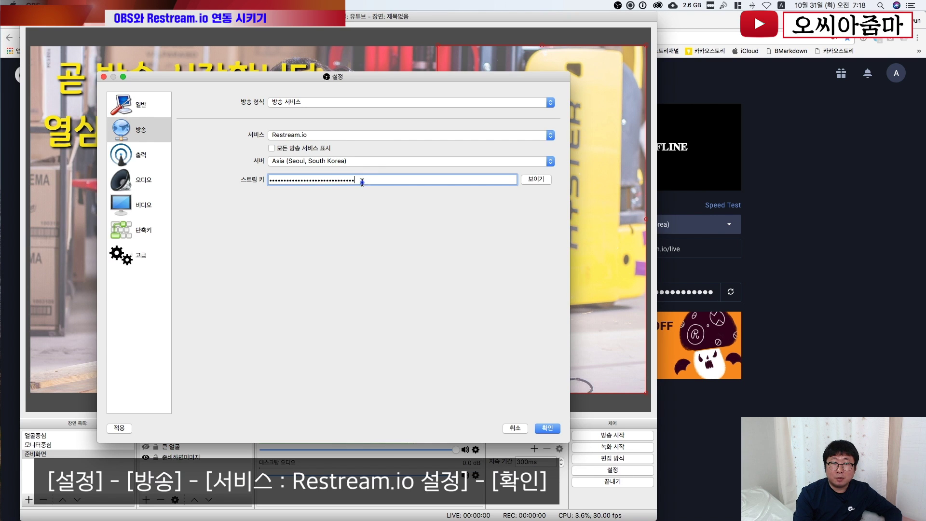
{"action": "key", "text": "super+a"}
{"action": "key", "text": "super+v"}
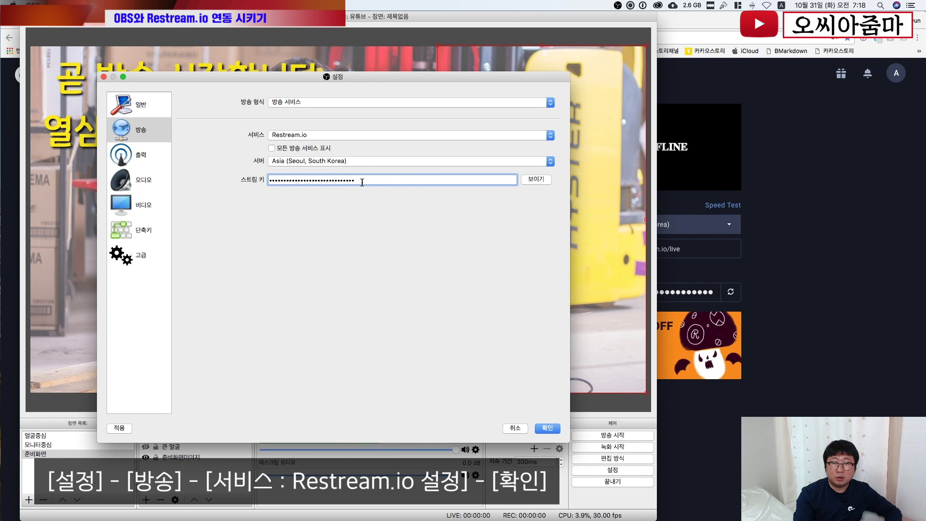
{"action": "left_click", "coordinate": [547, 428]}
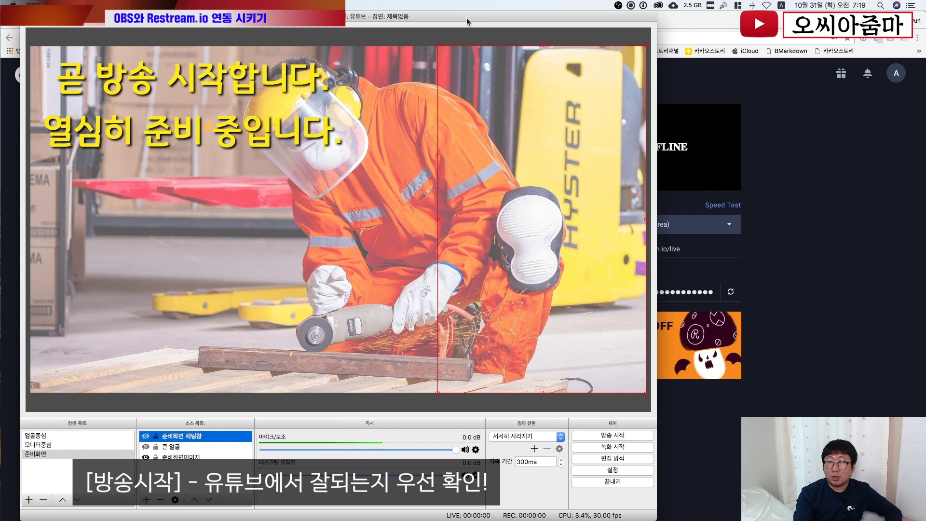
{"action": "left_click_drag", "start_coordinate": [467, 19], "coordinate": [459, 19]}
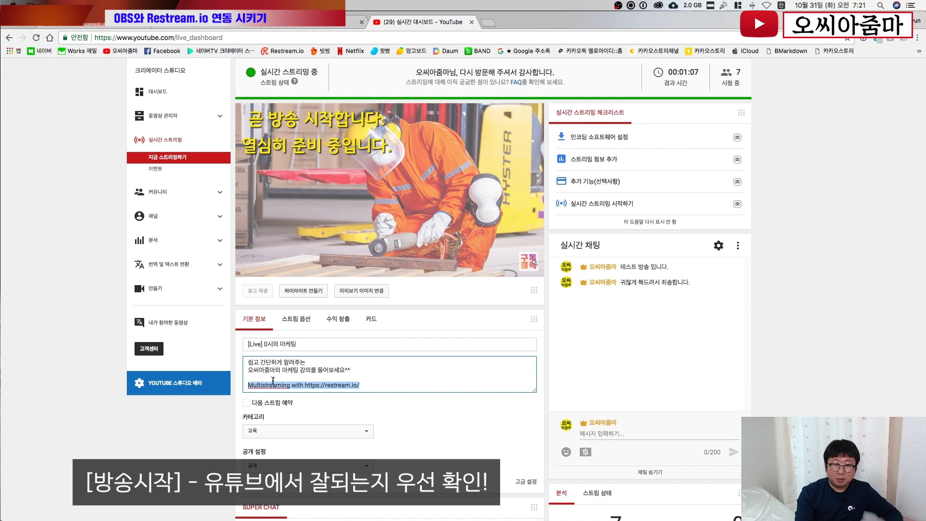
{"action": "left_click_drag", "start_coordinate": [372, 386], "coordinate": [243, 389]}
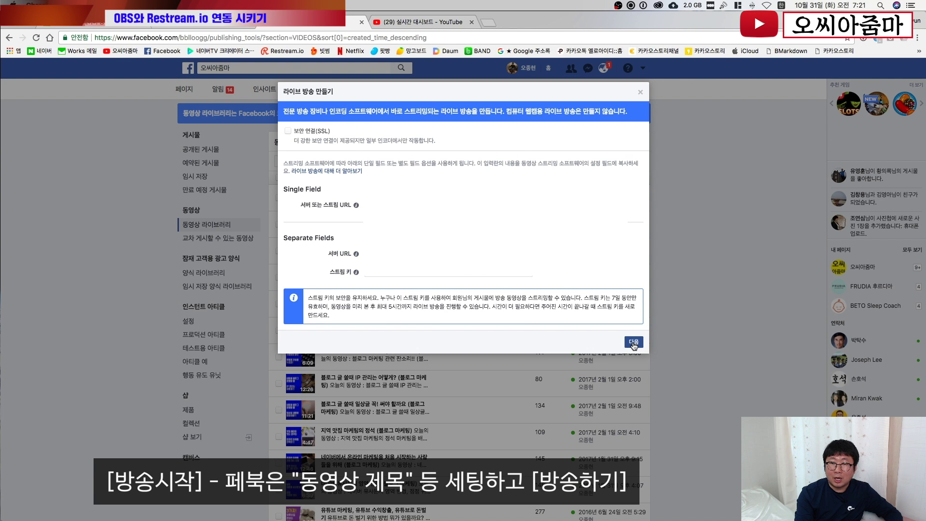
Go live on Facebook with the video title "테스트 방송" and the post text "지금 테스트 방송입니다.".
{"action": "left_click", "coordinate": [634, 343]}
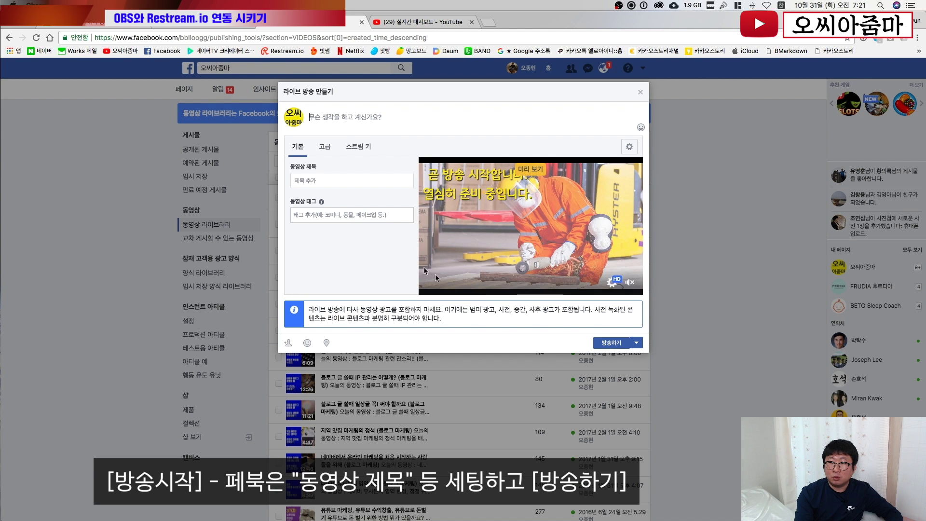
{"action": "left_click", "coordinate": [306, 183]}
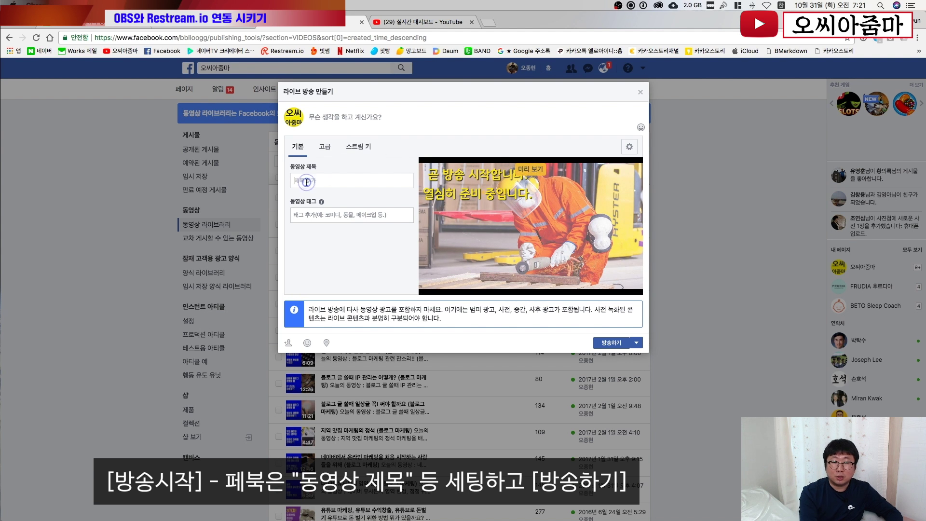
{"action": "type", "text": "테스트 방스송"}
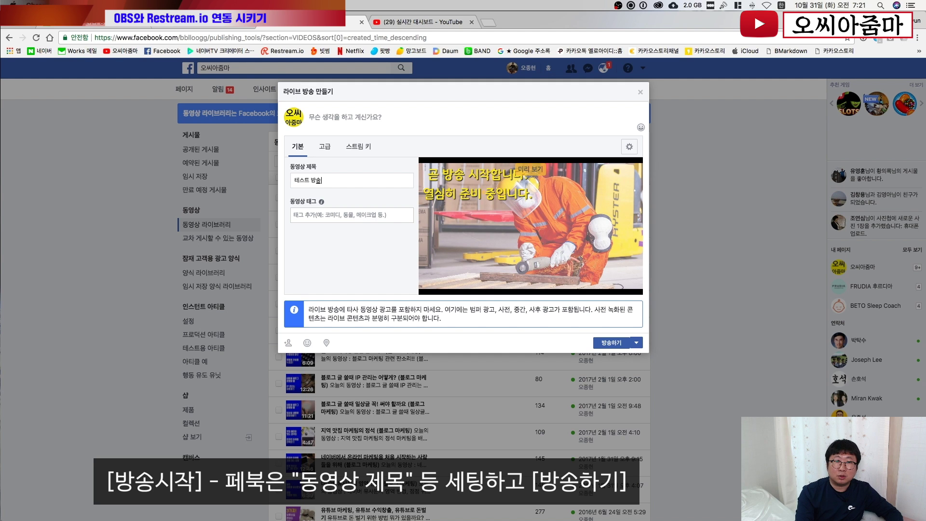
{"action": "left_click", "coordinate": [311, 118]}
{"action": "type", "text": "지금 테스트 방송입니다."}
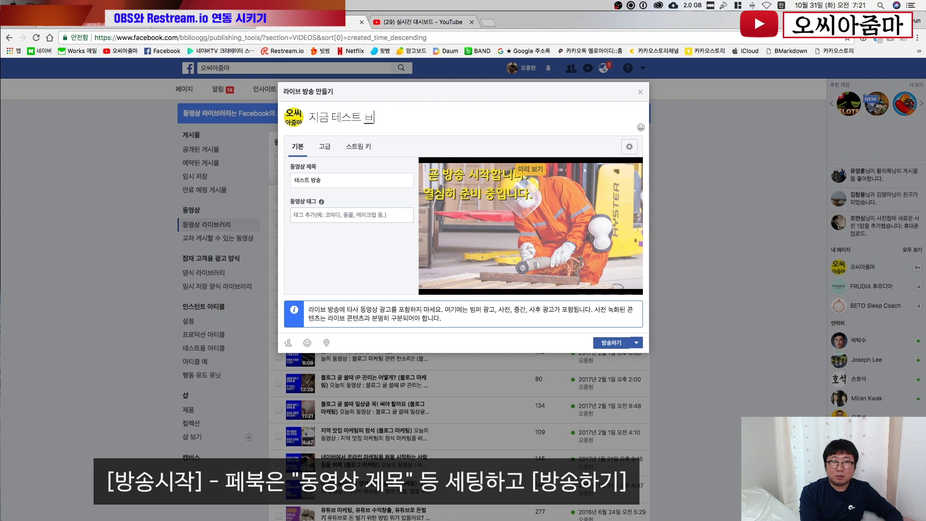
{"action": "left_click", "coordinate": [614, 344]}
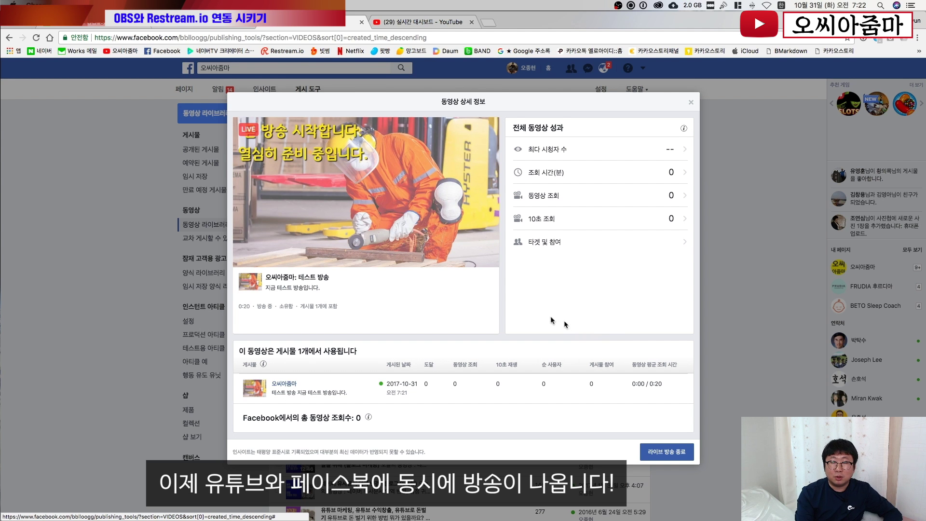
Switch to OBS to stop streaming, and end the live broadcast on Facebook as well.
{"action": "key", "text": "super+Tab"}
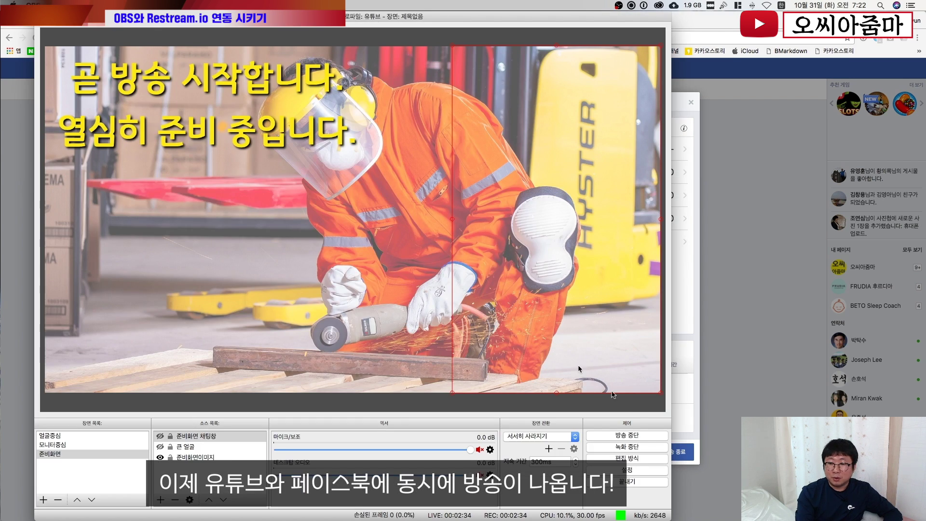
{"action": "left_click", "coordinate": [649, 436]}
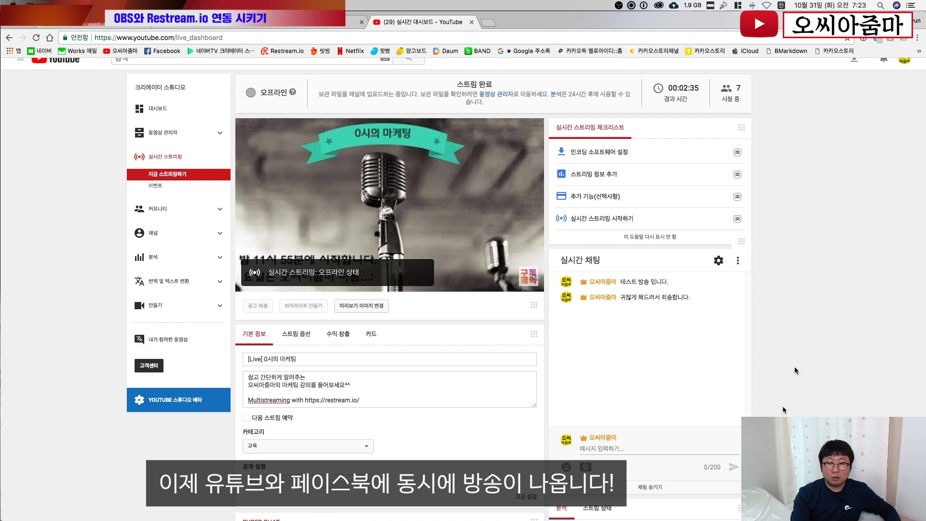
{"action": "left_click", "coordinate": [296, 27]}
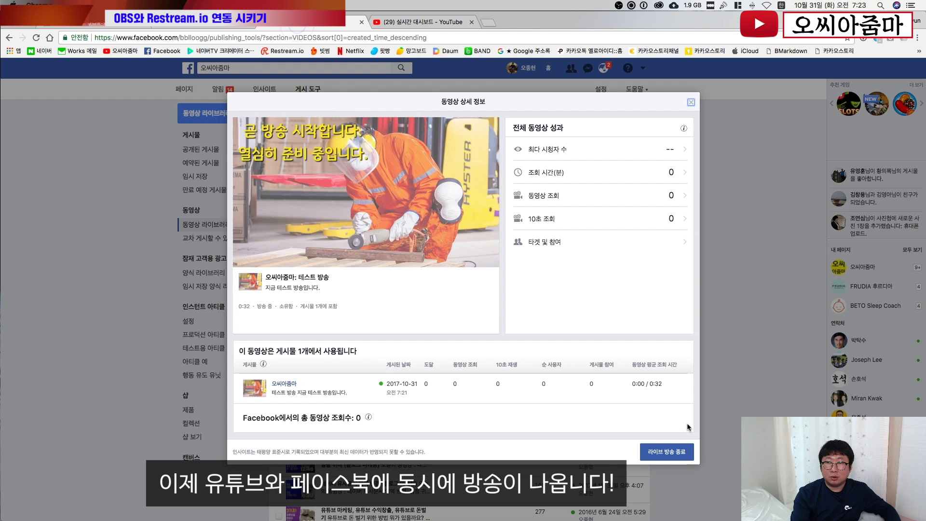
{"action": "left_click", "coordinate": [676, 454]}
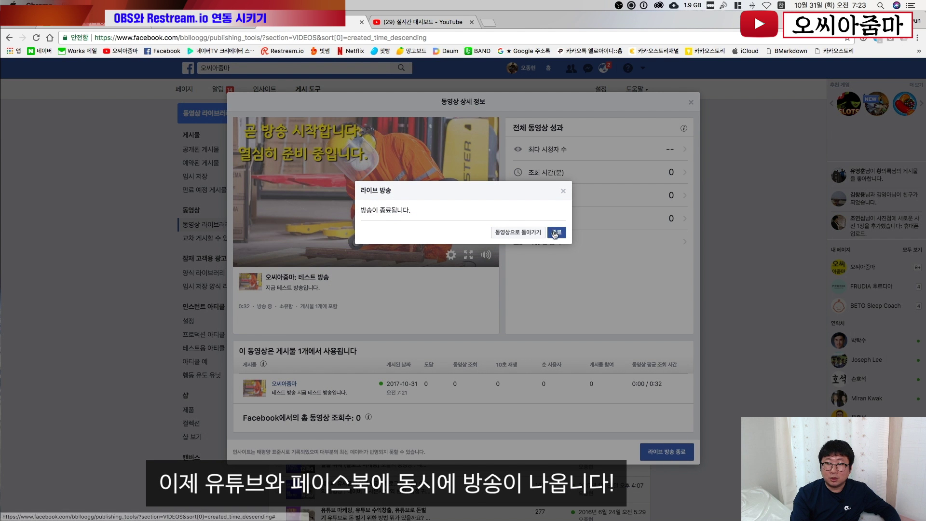
{"action": "left_click", "coordinate": [554, 233]}
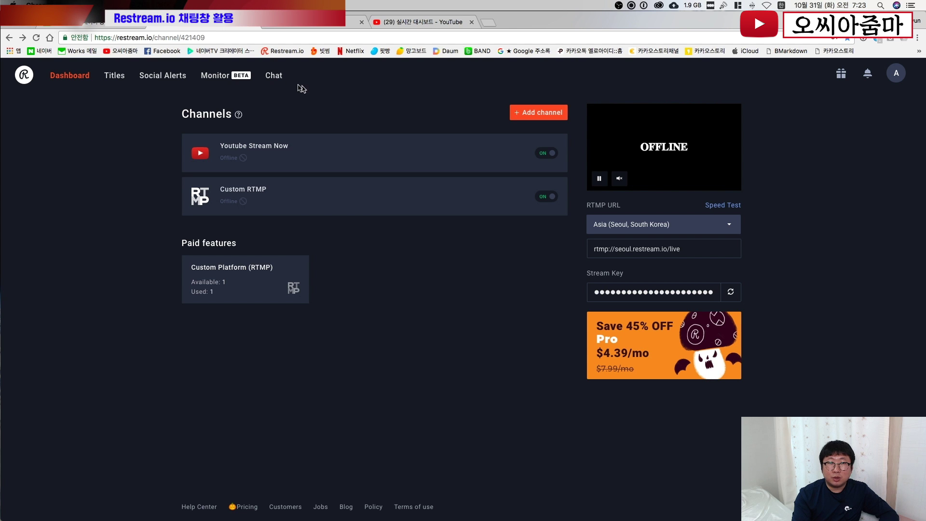
Get the Webchat link from Restream Chat.
{"action": "left_click", "coordinate": [274, 80]}
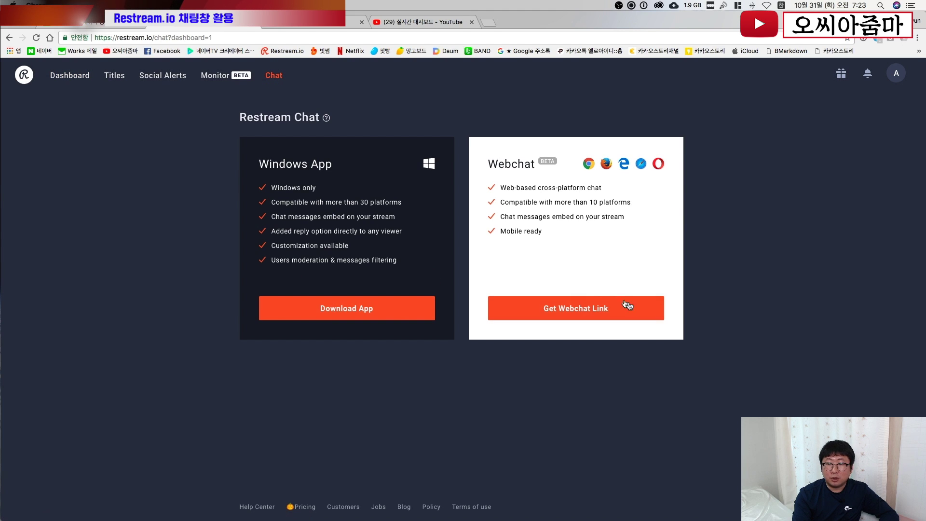
{"action": "left_click", "coordinate": [586, 312]}
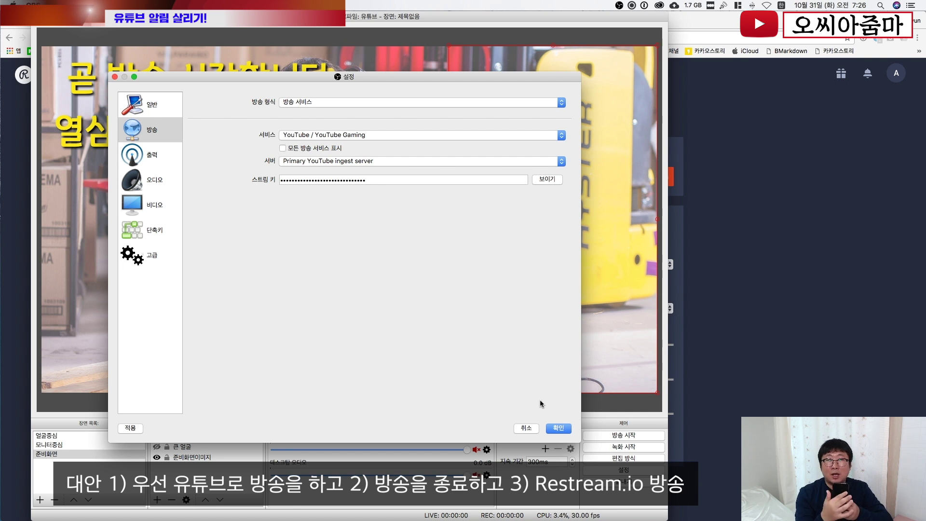
Save the OBS stream settings with YouTube / YouTube Gaming as the service and the Primary YouTube ingest server.
{"action": "left_click", "coordinate": [559, 429]}
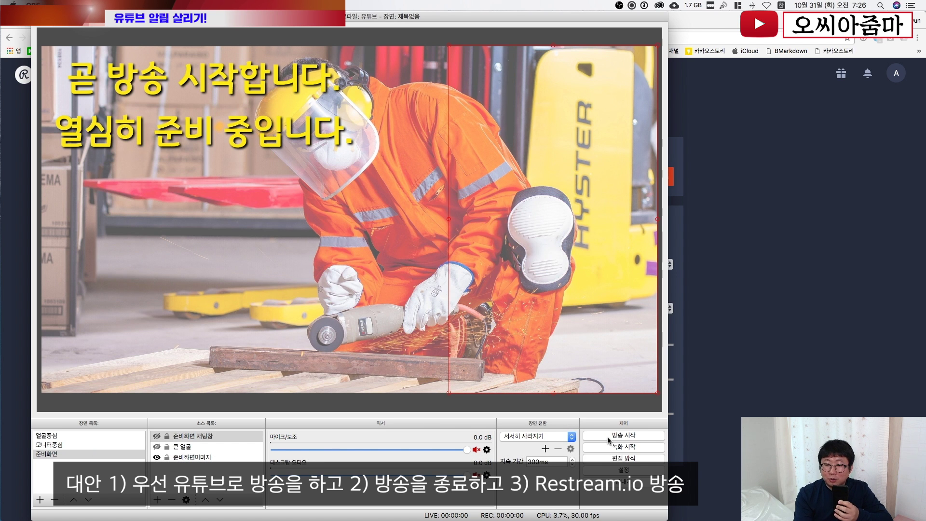
Switch the OBS stream service from YouTube back to Restream.io with the Asia (Seoul, South Korea) server and save the settings.
{"action": "left_click", "coordinate": [618, 472]}
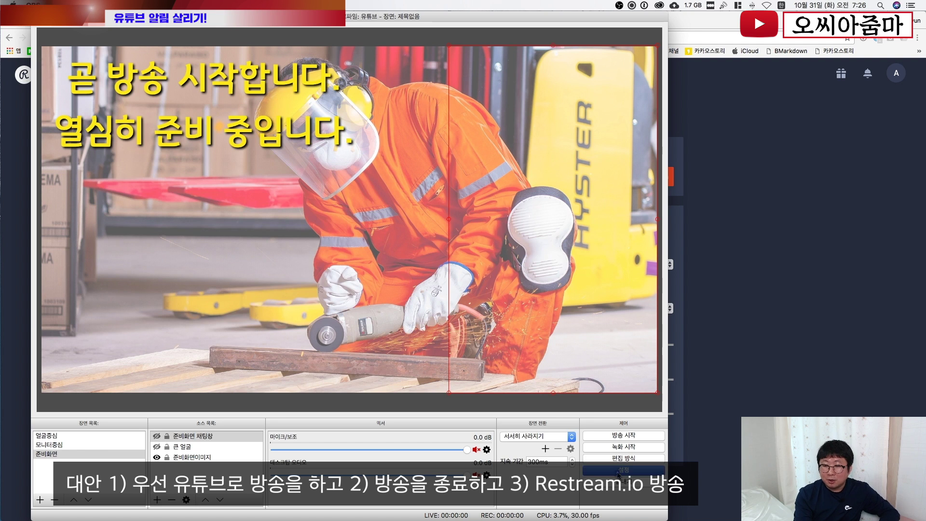
{"action": "left_click", "coordinate": [135, 132]}
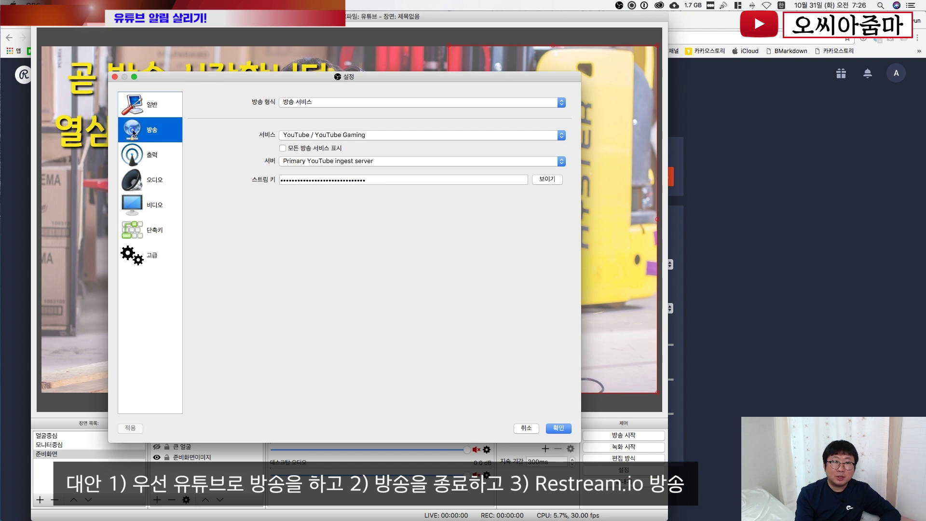
{"action": "left_click", "coordinate": [299, 135]}
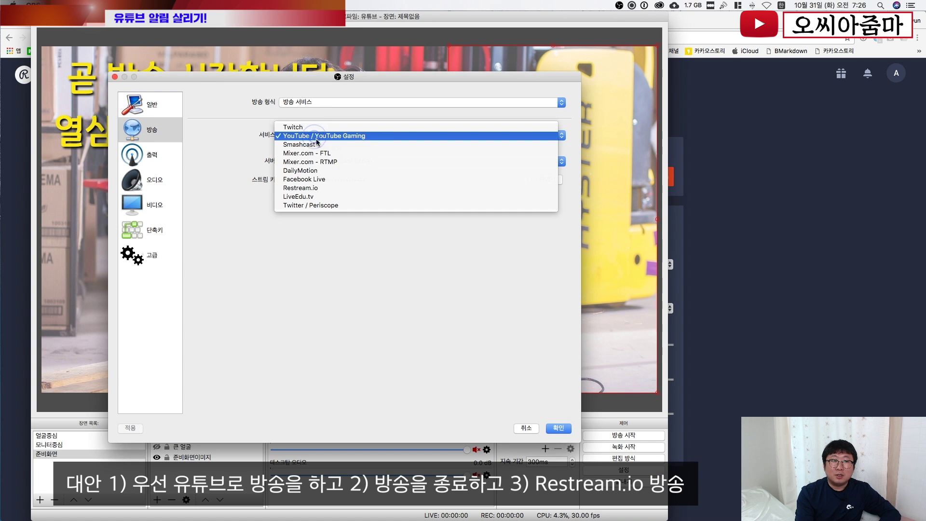
{"action": "left_click", "coordinate": [327, 188]}
{"action": "left_click", "coordinate": [337, 161]}
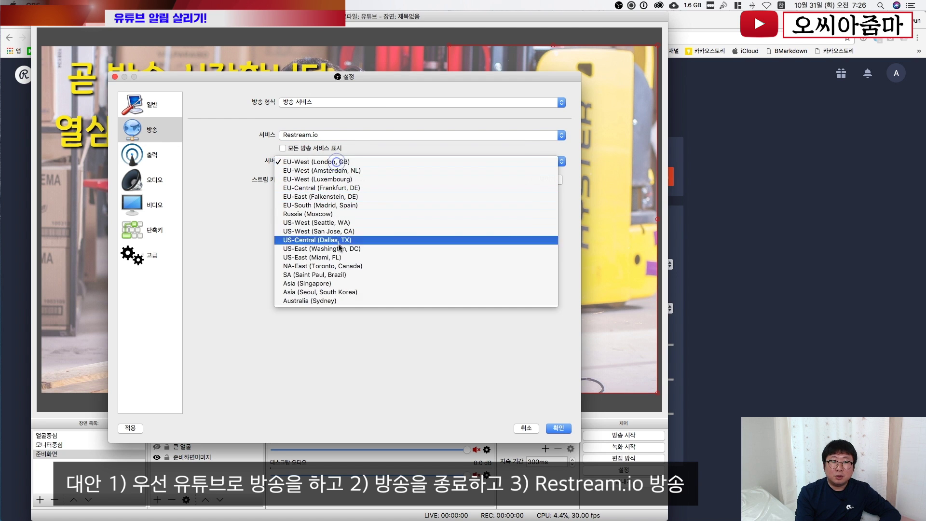
{"action": "left_click", "coordinate": [342, 292]}
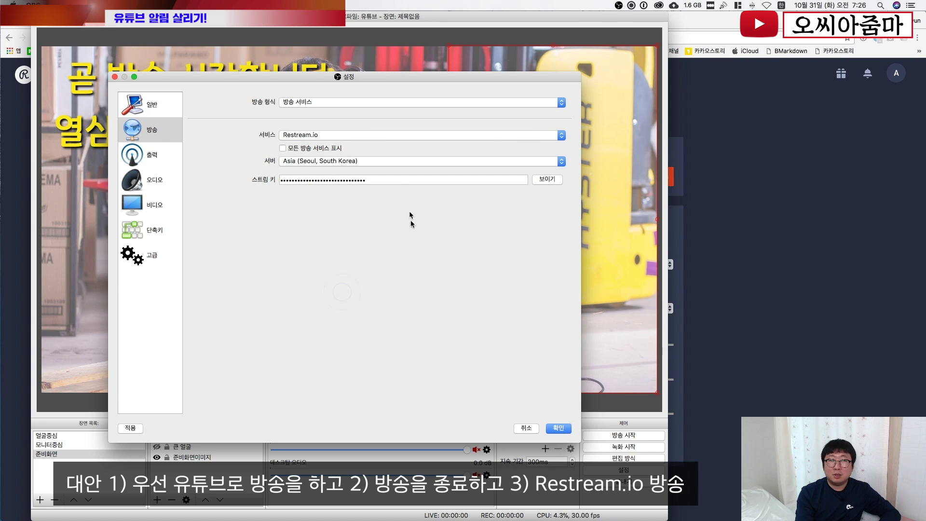
{"action": "left_click", "coordinate": [556, 427]}
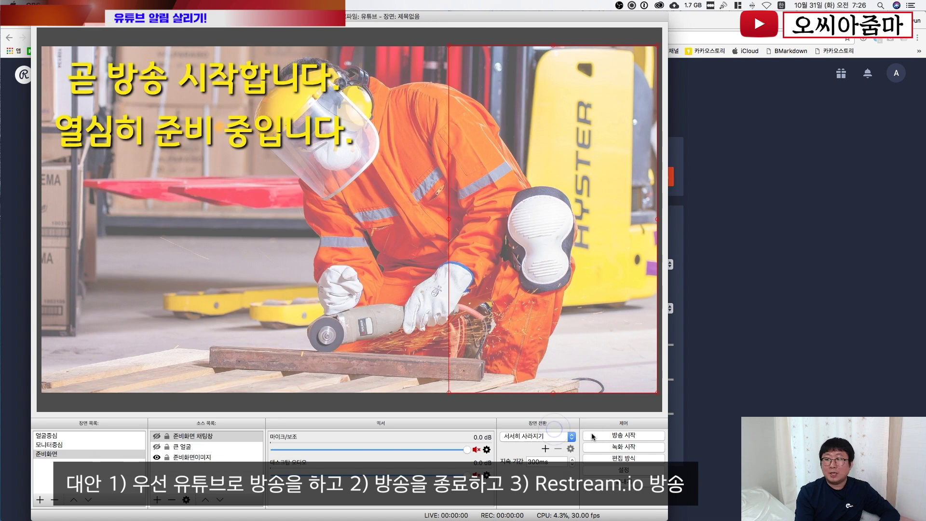